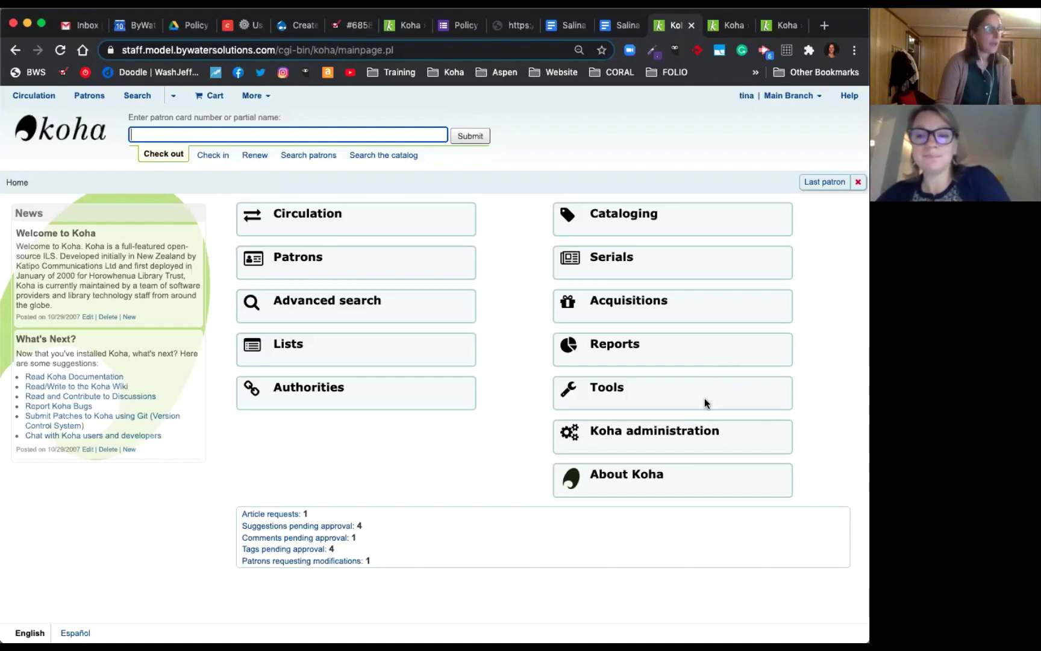
From the staff Tools page, open News under Additional tools to list the 10 news entries
{"action": "left_click", "coordinate": [706, 402]}
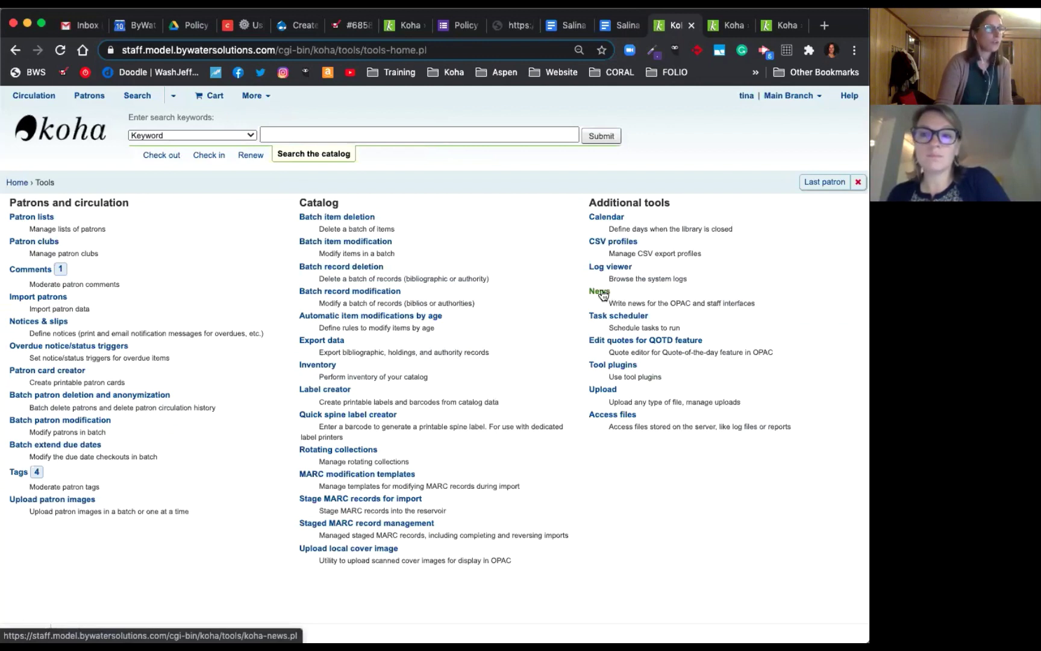
{"action": "left_click_drag", "start_coordinate": [587, 202], "coordinate": [684, 211]}
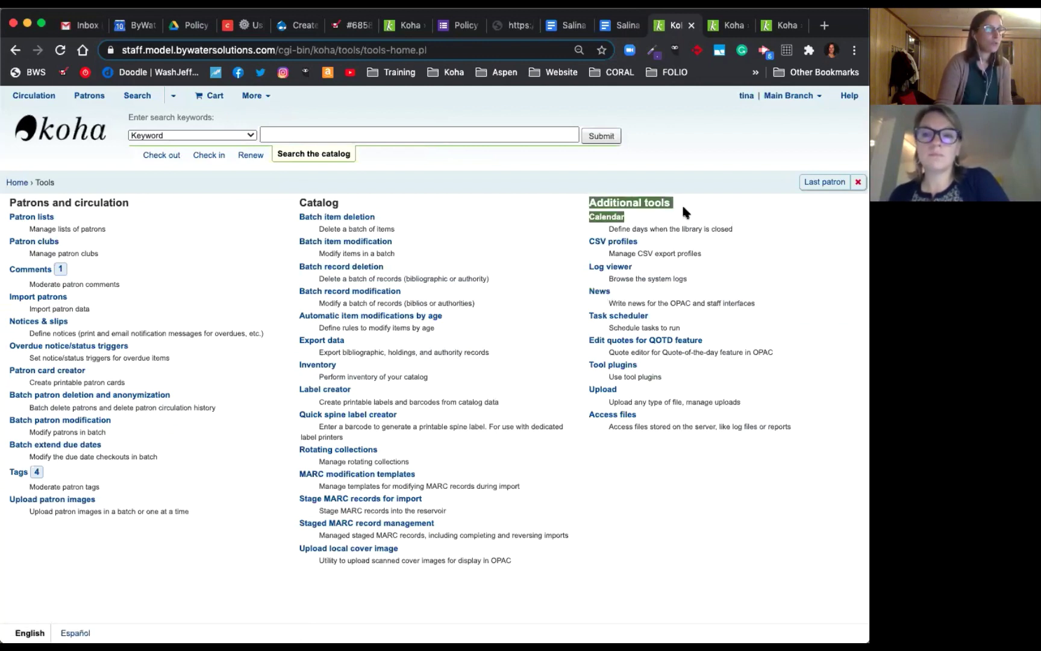
{"action": "left_click", "coordinate": [600, 293]}
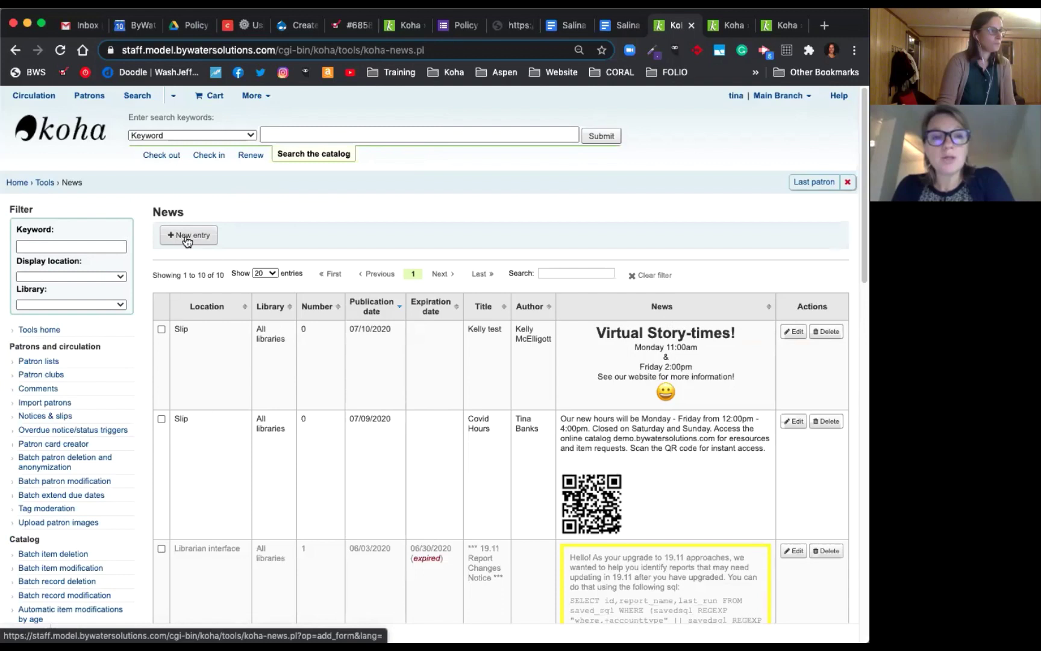
{"action": "left_click", "coordinate": [187, 237]}
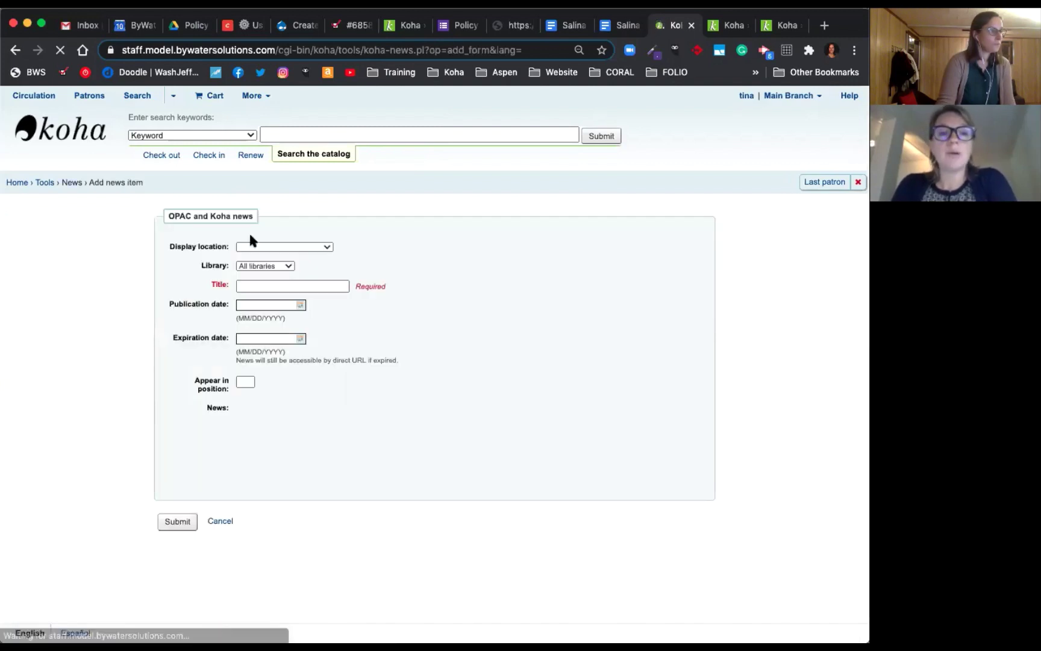
{"action": "left_click", "coordinate": [258, 247]}
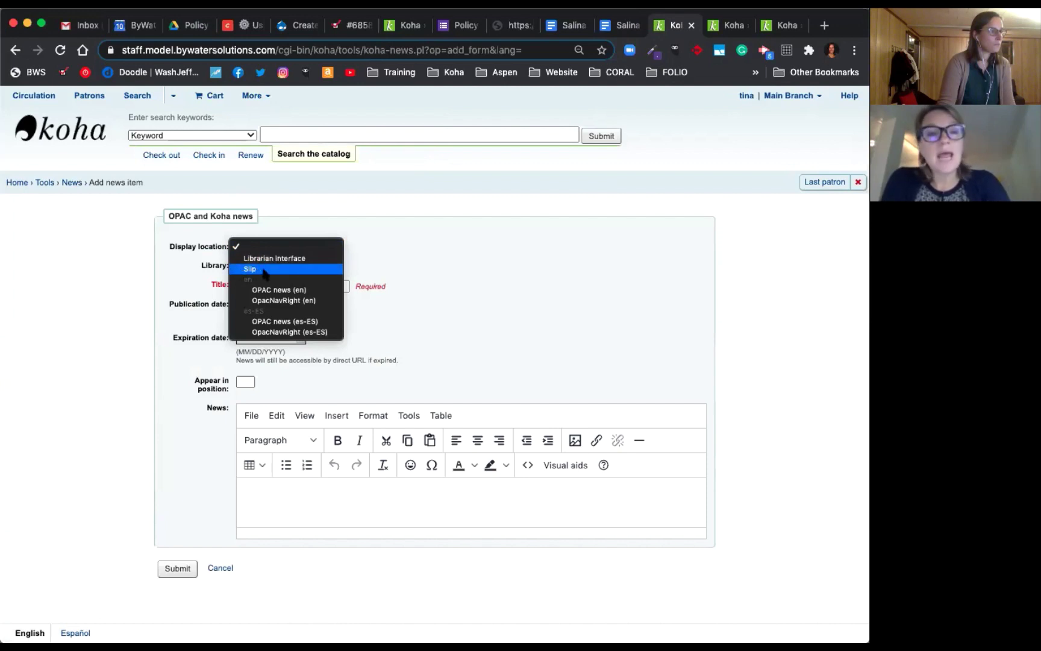
{"action": "left_click", "coordinate": [252, 270]}
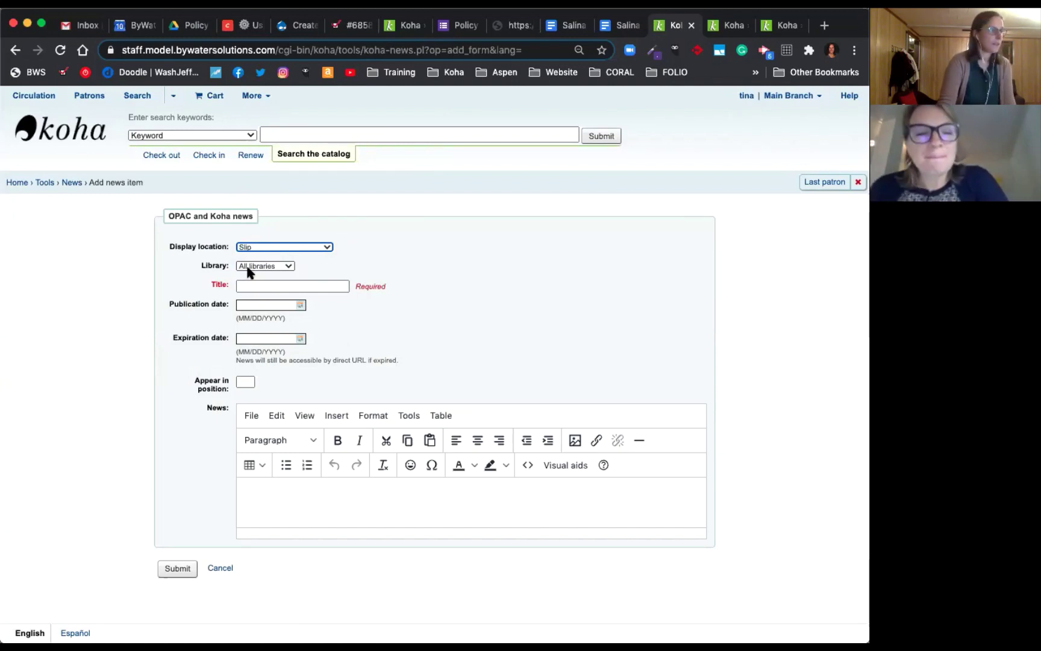
{"action": "left_click", "coordinate": [249, 269]}
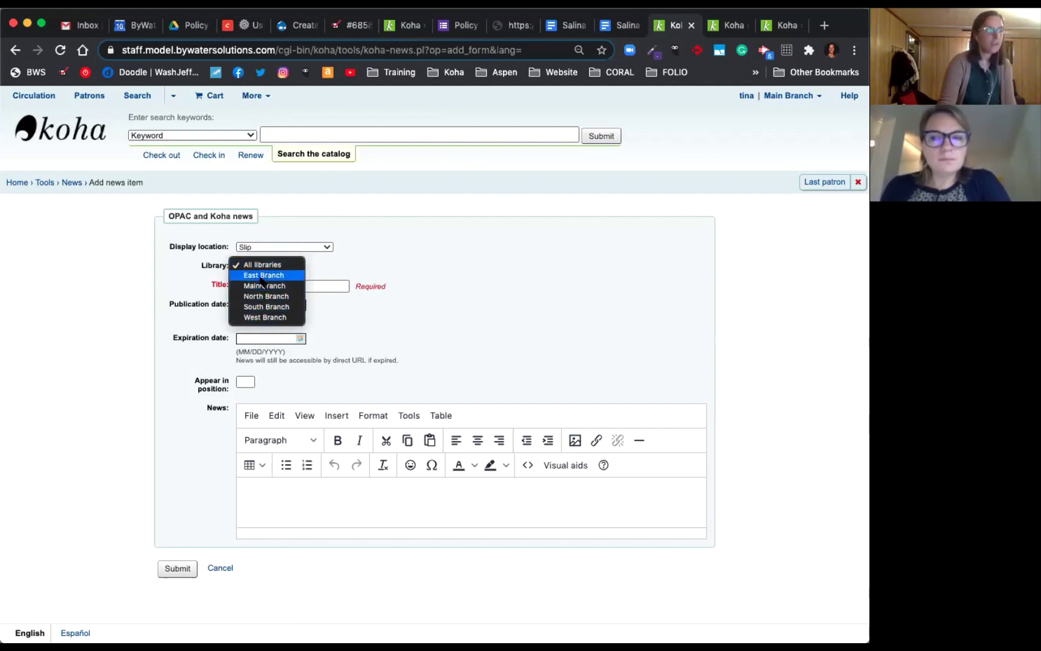
{"action": "left_click", "coordinate": [472, 325]}
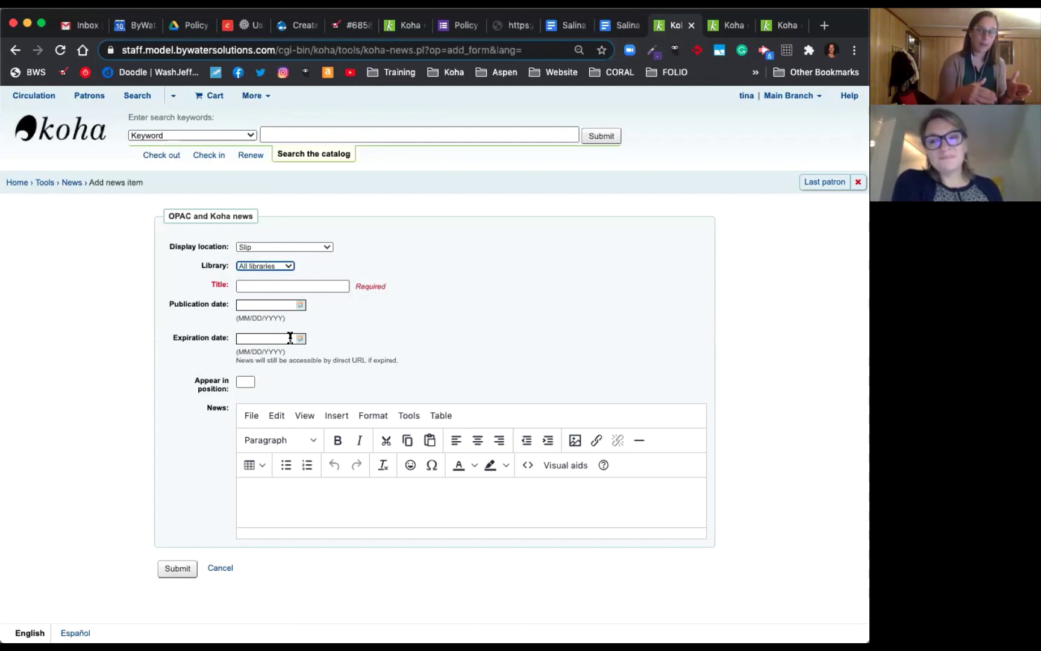
{"action": "left_click", "coordinate": [297, 515]}
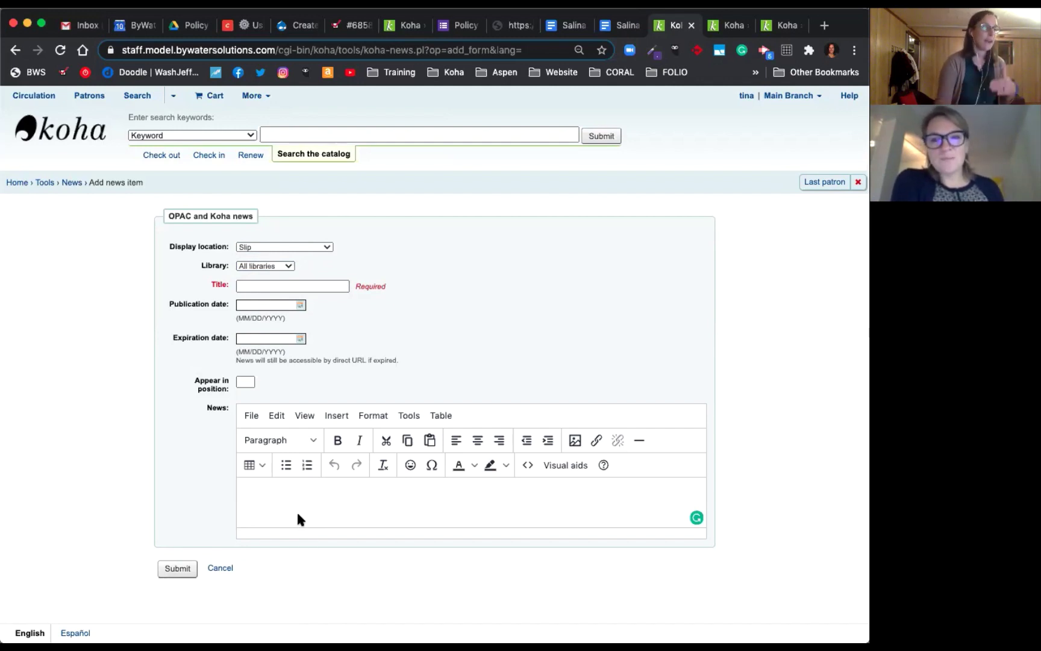
{"action": "left_click", "coordinate": [218, 566]}
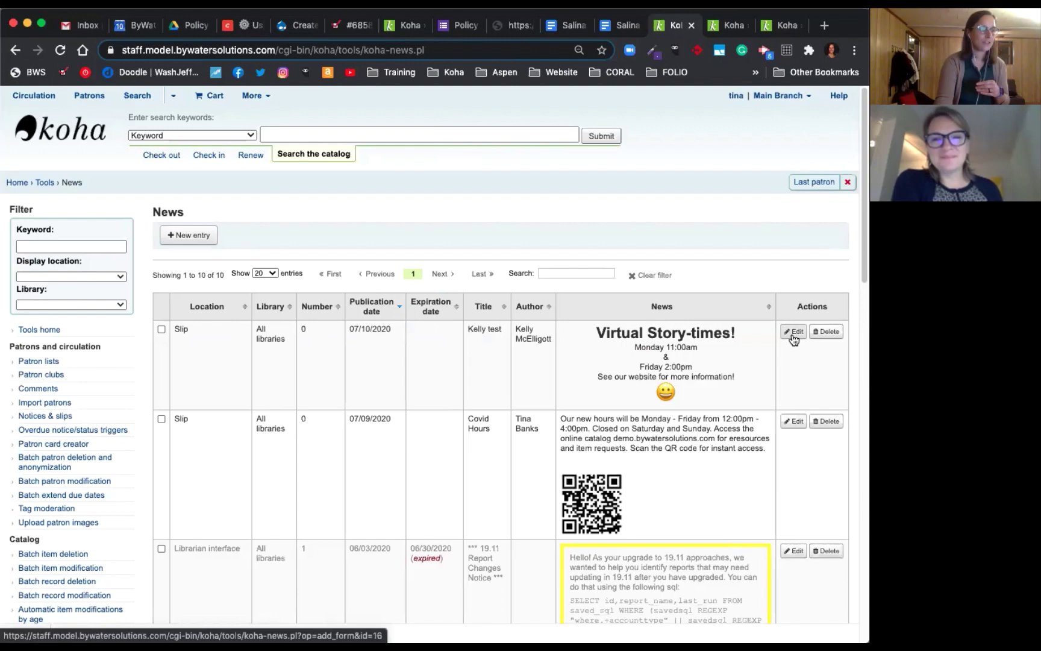
{"action": "left_click", "coordinate": [793, 339]}
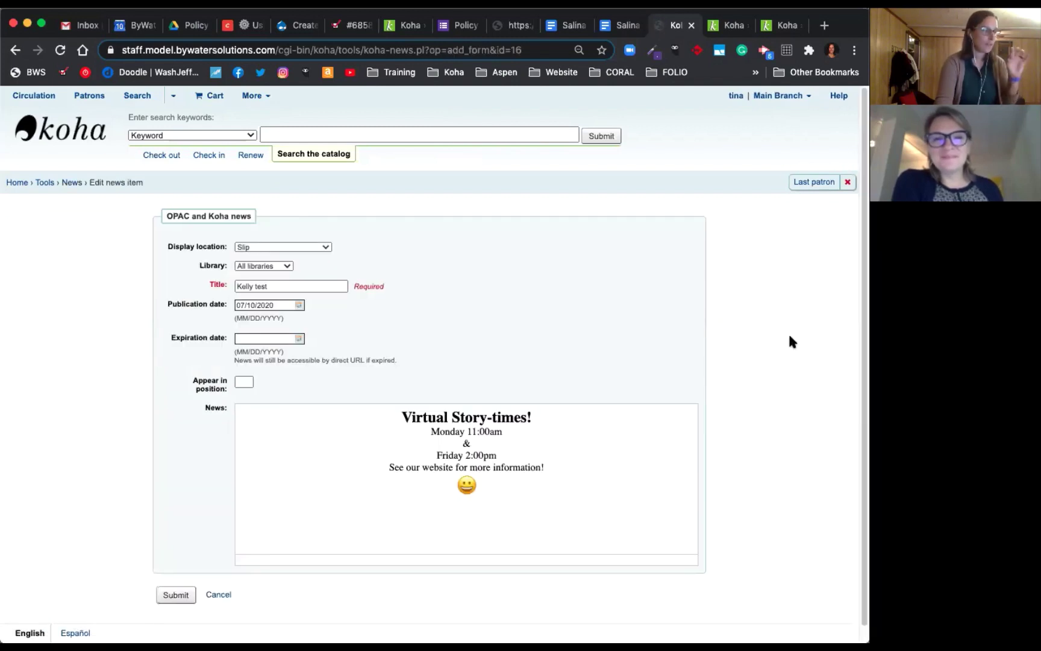
{"action": "scroll", "coordinate": [636, 550], "scroll_direction": "down", "scroll_amount": 2}
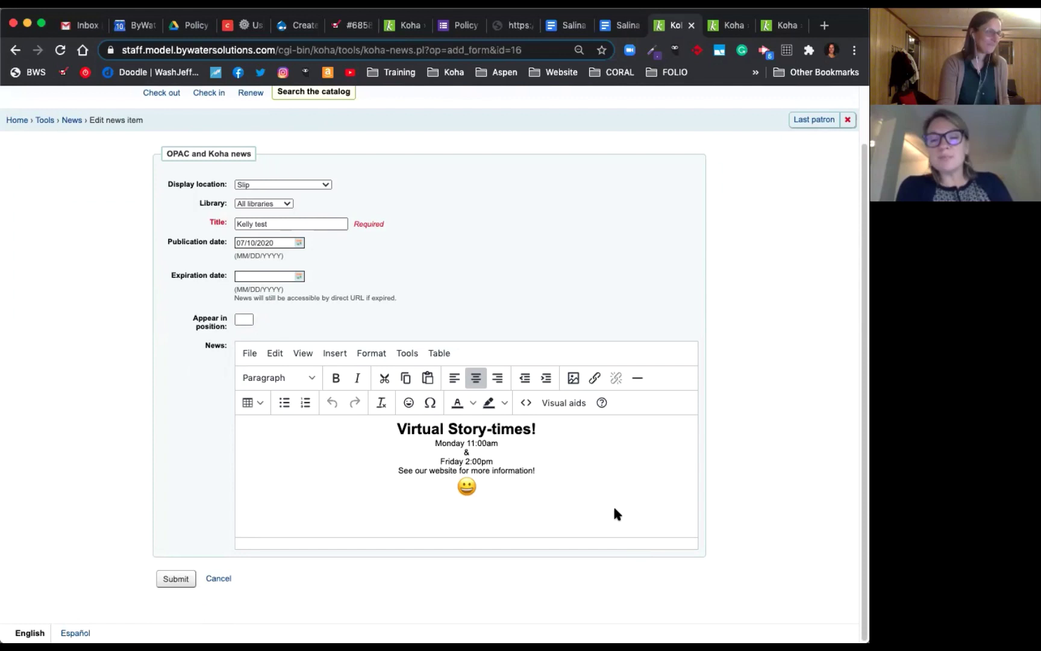
{"action": "left_click", "coordinate": [560, 497]}
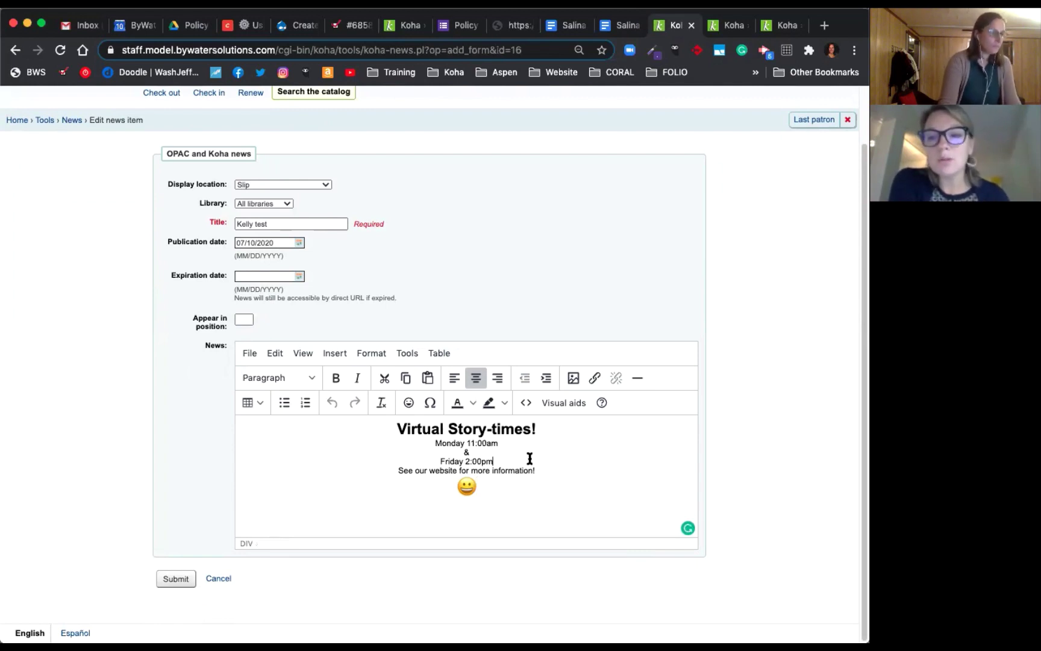
{"action": "left_click", "coordinate": [542, 429]}
{"action": "left_click", "coordinate": [554, 472]}
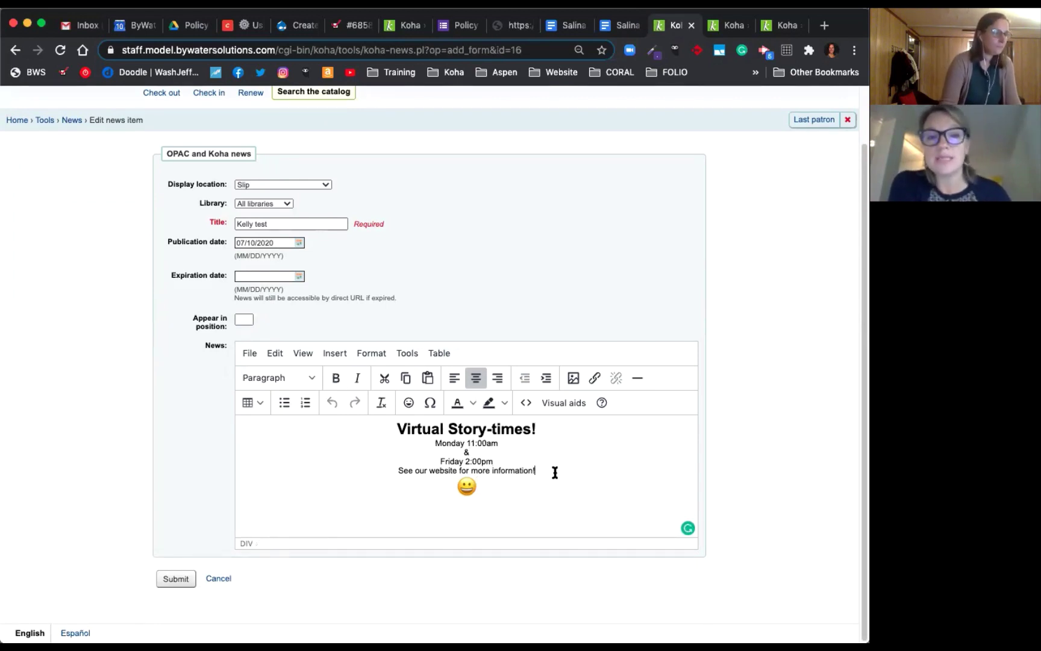
{"action": "left_click", "coordinate": [502, 488]}
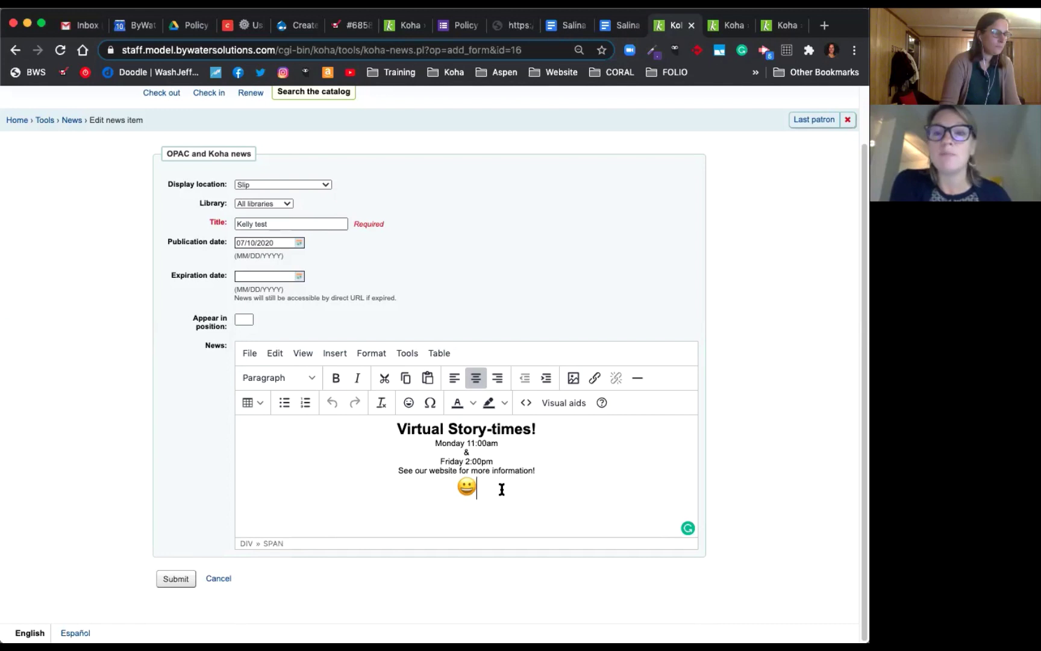
{"action": "left_click", "coordinate": [218, 579]}
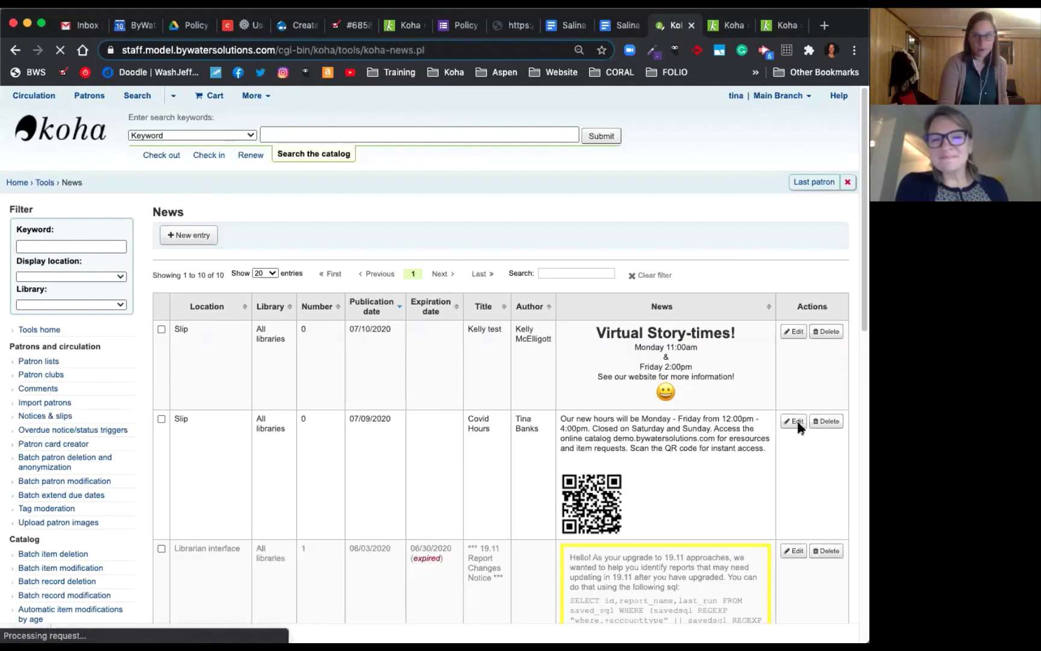
Edit the 'Covid Hours' news item to view its hours text, catalog link and QR code
{"action": "left_click", "coordinate": [800, 426]}
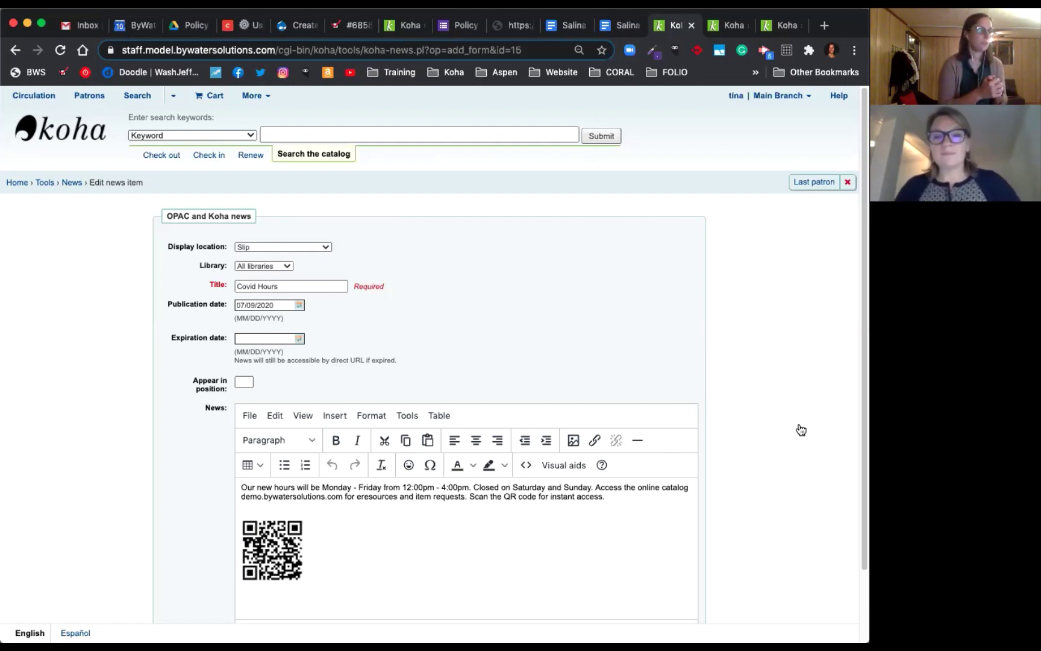
{"action": "left_click", "coordinate": [577, 441]}
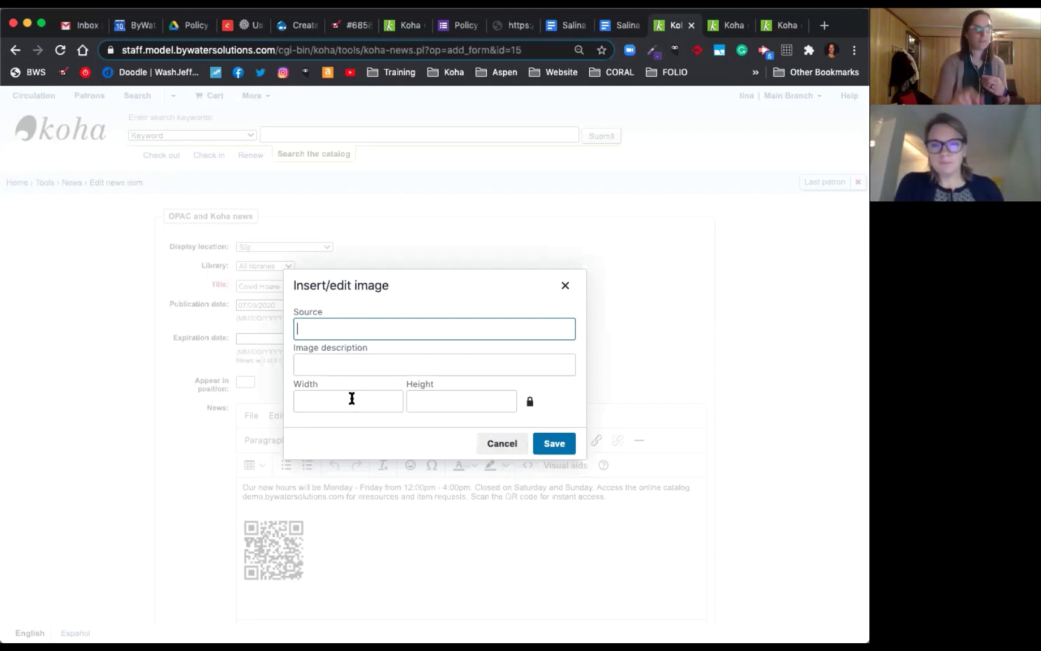
{"action": "left_click", "coordinate": [506, 446]}
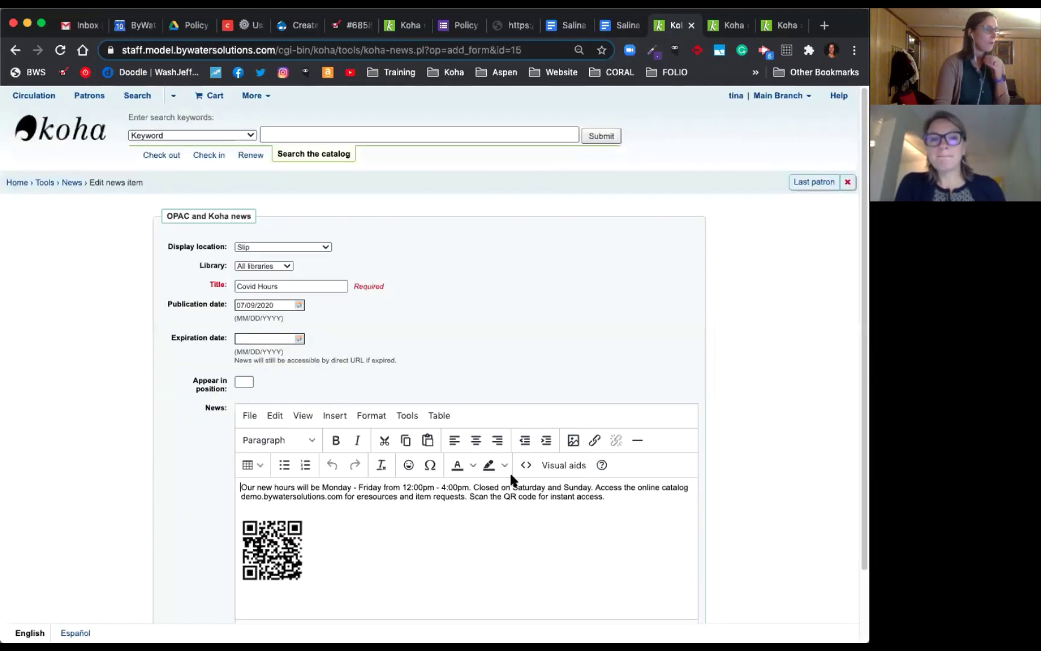
Cancel the Covid Hours edit, then open Notices & slips and locate the ISSUESLIP 'Issue Slip' row
{"action": "scroll", "coordinate": [496, 539], "scroll_direction": "down", "scroll_amount": 3}
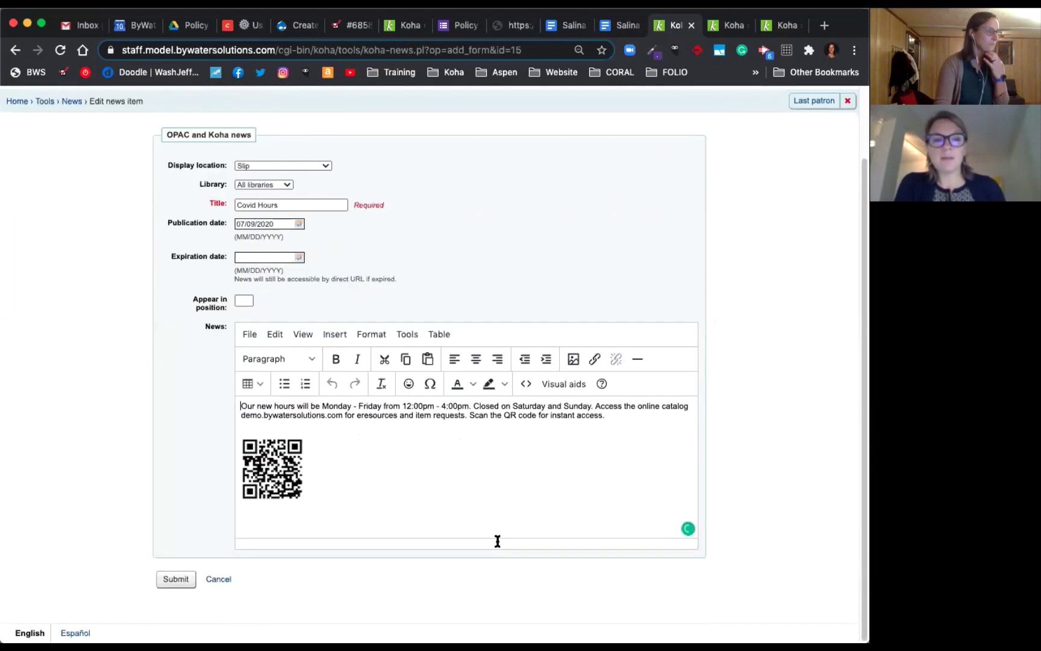
{"action": "left_click", "coordinate": [219, 579]}
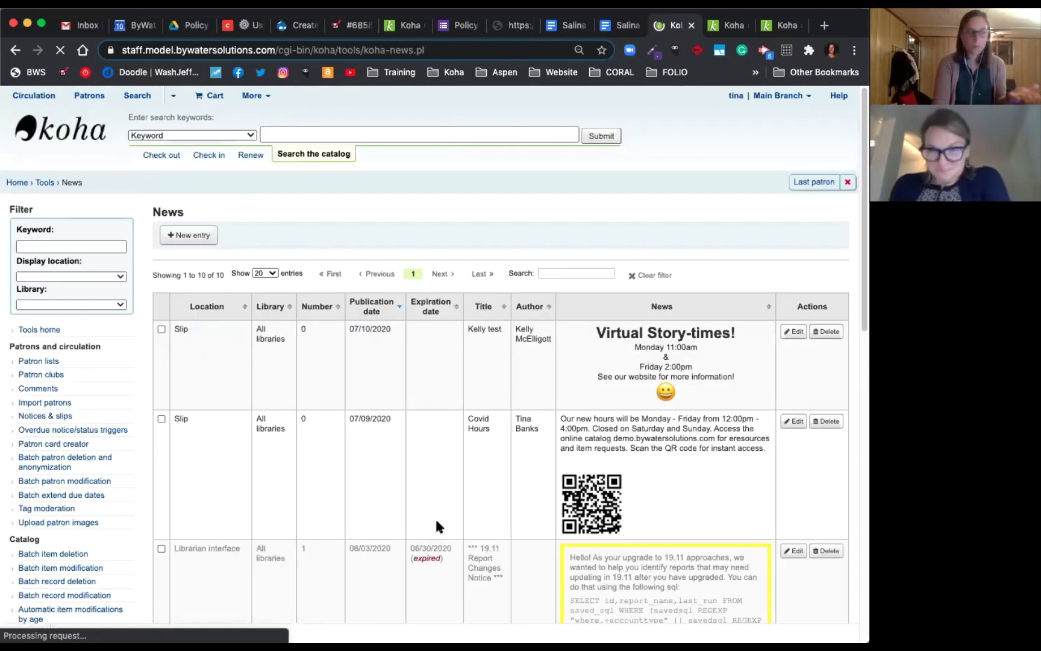
{"action": "left_click", "coordinate": [41, 186]}
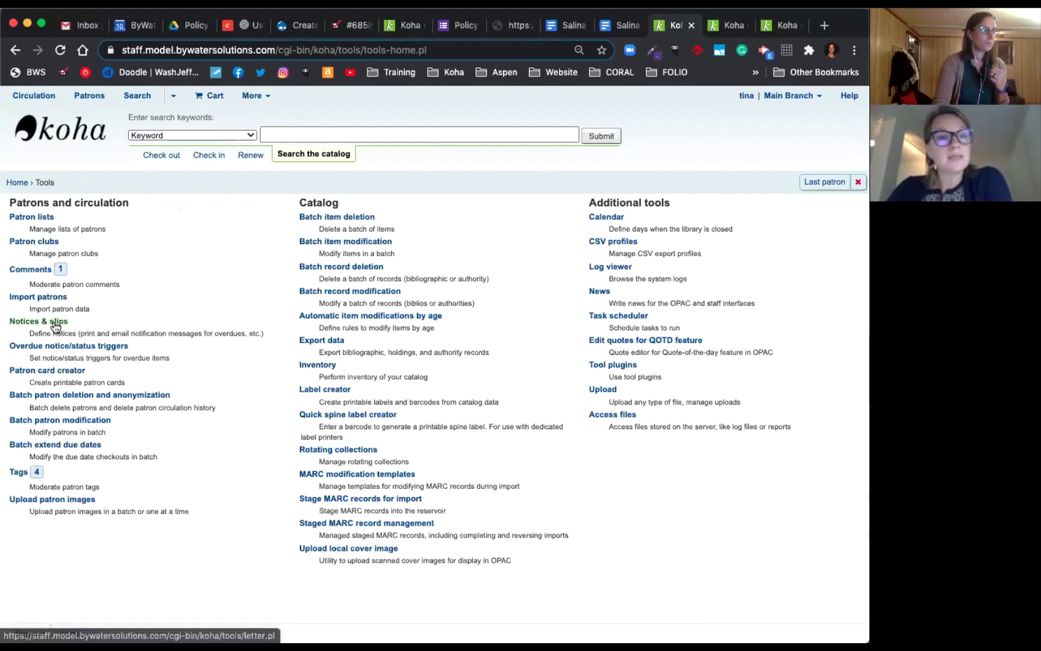
{"action": "left_click", "coordinate": [54, 323]}
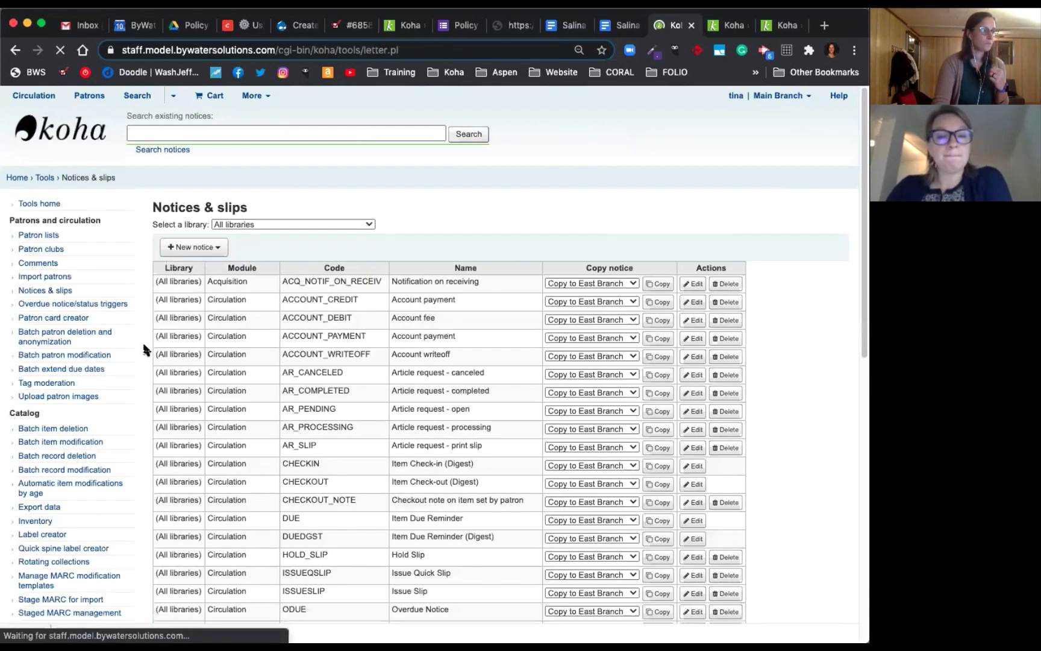
{"action": "scroll", "coordinate": [430, 500], "scroll_direction": "down", "scroll_amount": 2}
{"action": "scroll", "coordinate": [430, 508], "scroll_direction": "down", "scroll_amount": 4}
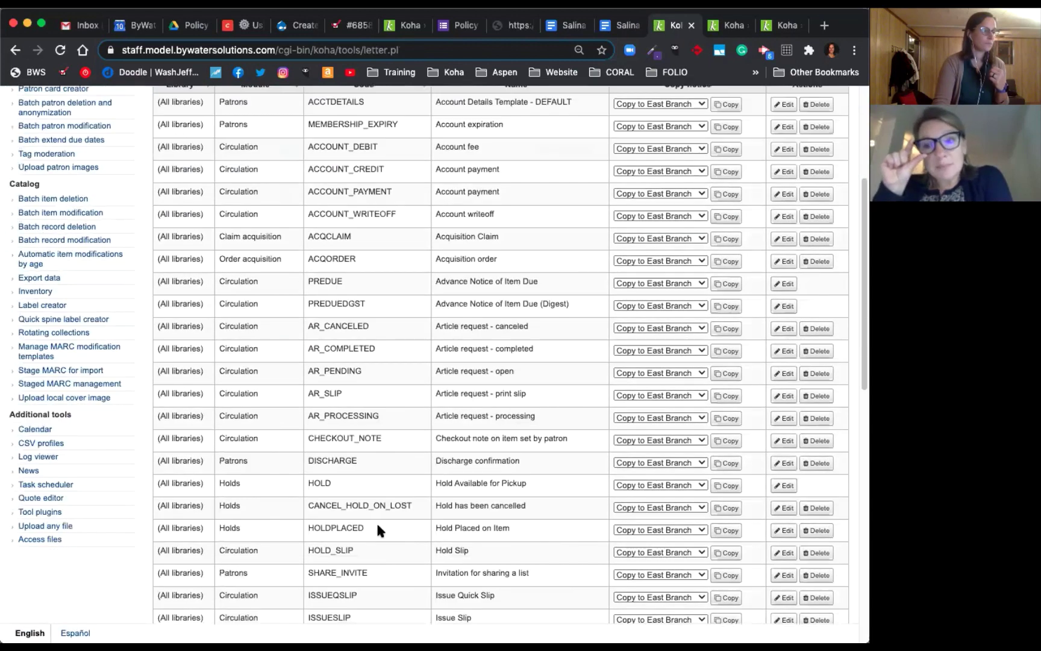
{"action": "scroll", "coordinate": [335, 482], "scroll_direction": "down", "scroll_amount": 1}
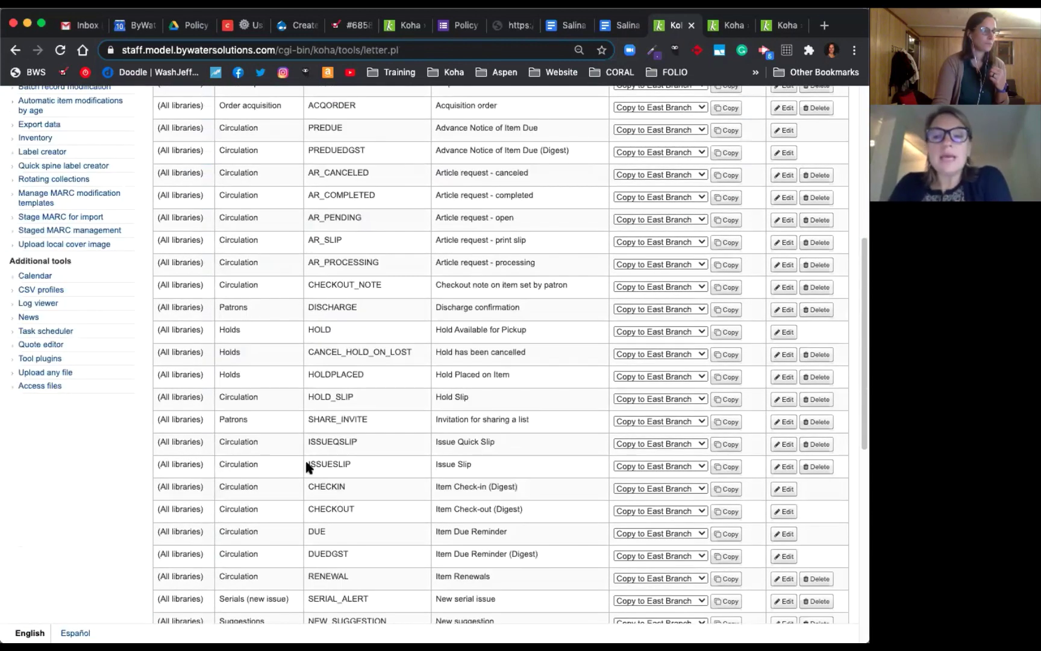
{"action": "left_click_drag", "start_coordinate": [308, 464], "coordinate": [485, 466]}
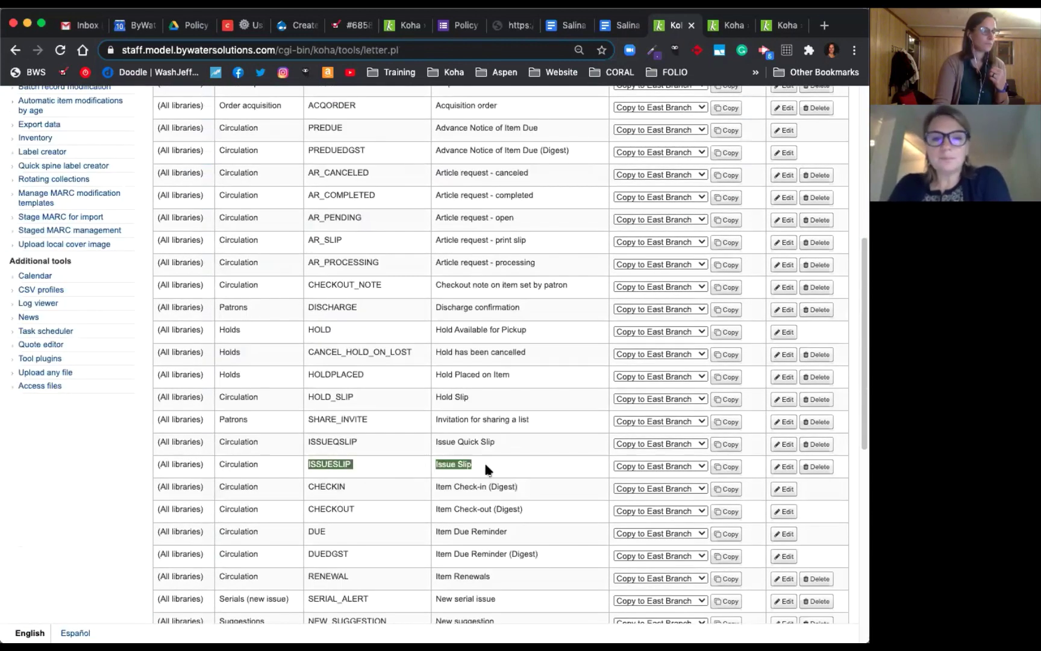
Open the ISSUESLIP notice for editing and expand its Email template
{"action": "left_click", "coordinate": [786, 468]}
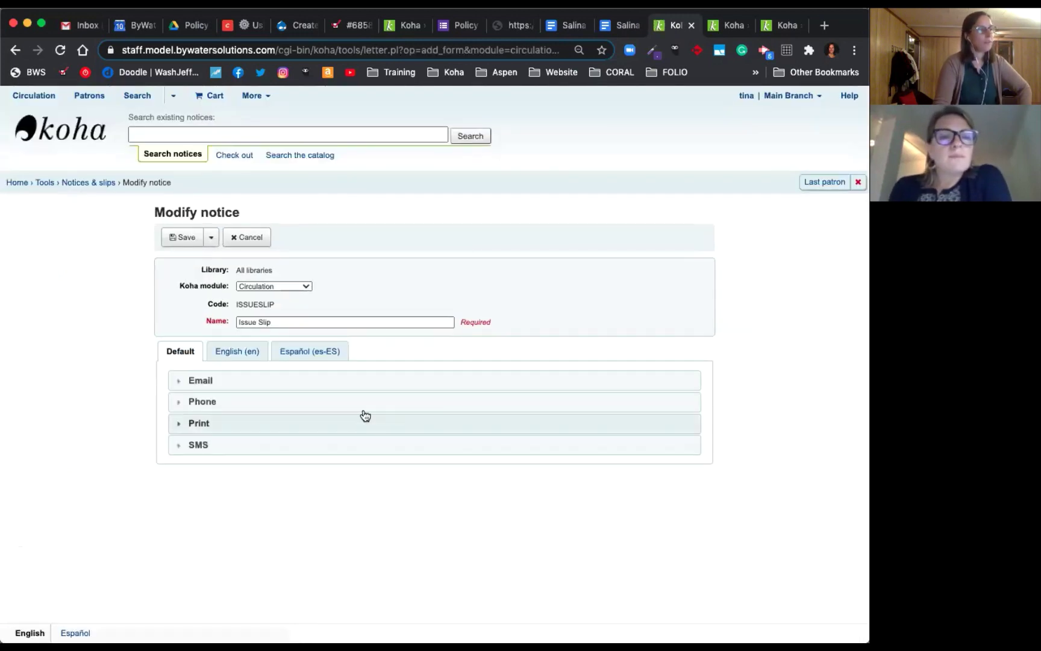
{"action": "left_click", "coordinate": [348, 381]}
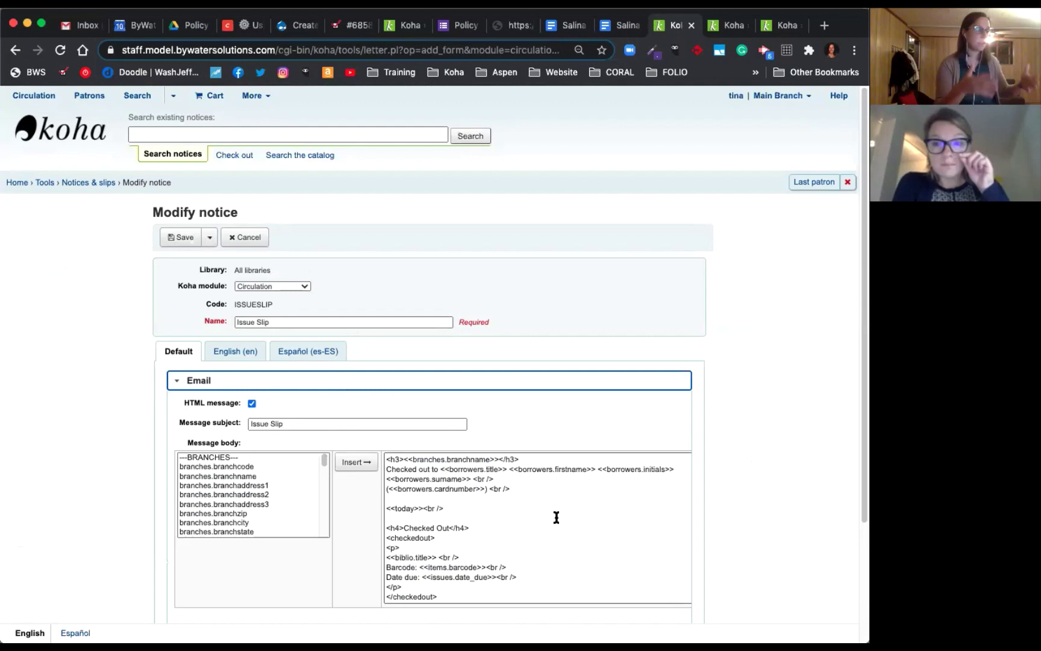
{"action": "scroll", "coordinate": [554, 519], "scroll_direction": "down", "scroll_amount": 10}
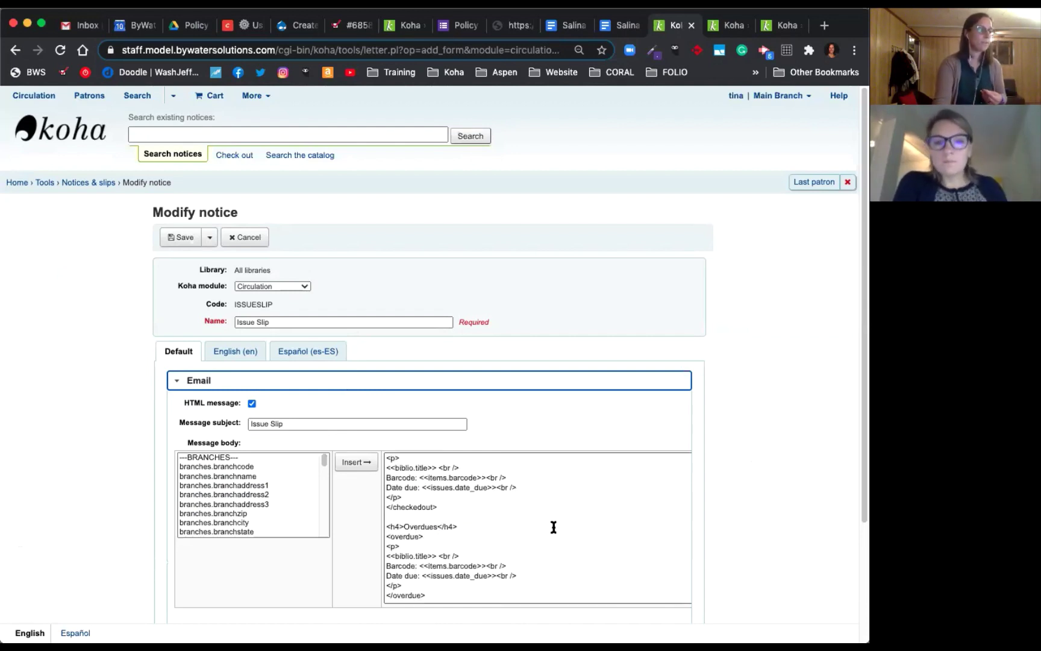
{"action": "scroll", "coordinate": [550, 535], "scroll_direction": "down", "scroll_amount": 2}
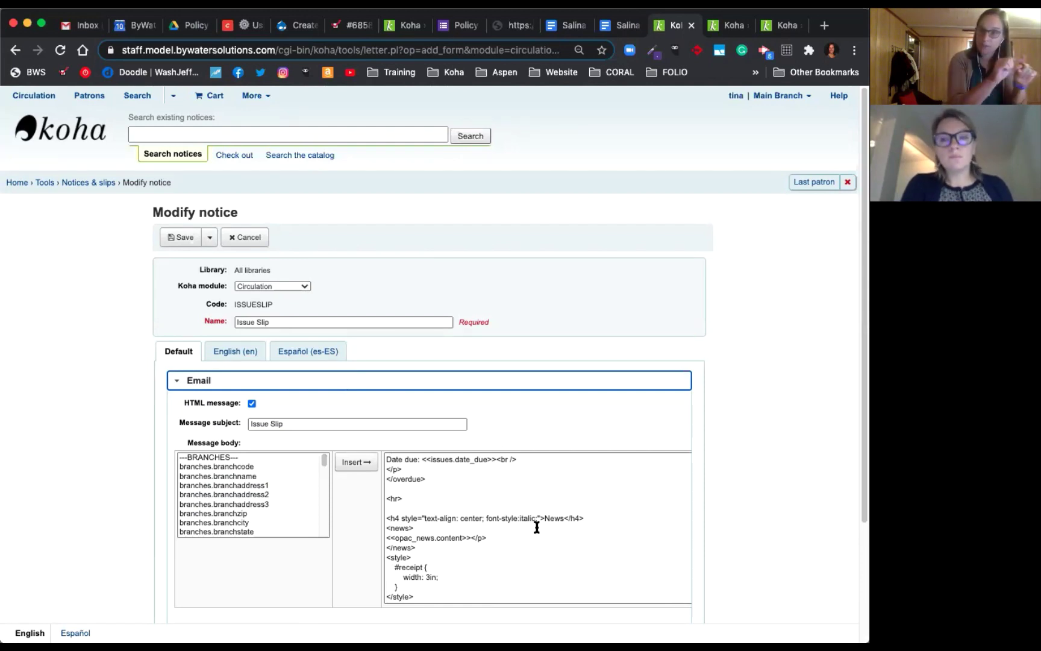
{"action": "scroll", "coordinate": [525, 535], "scroll_direction": "down", "scroll_amount": 1}
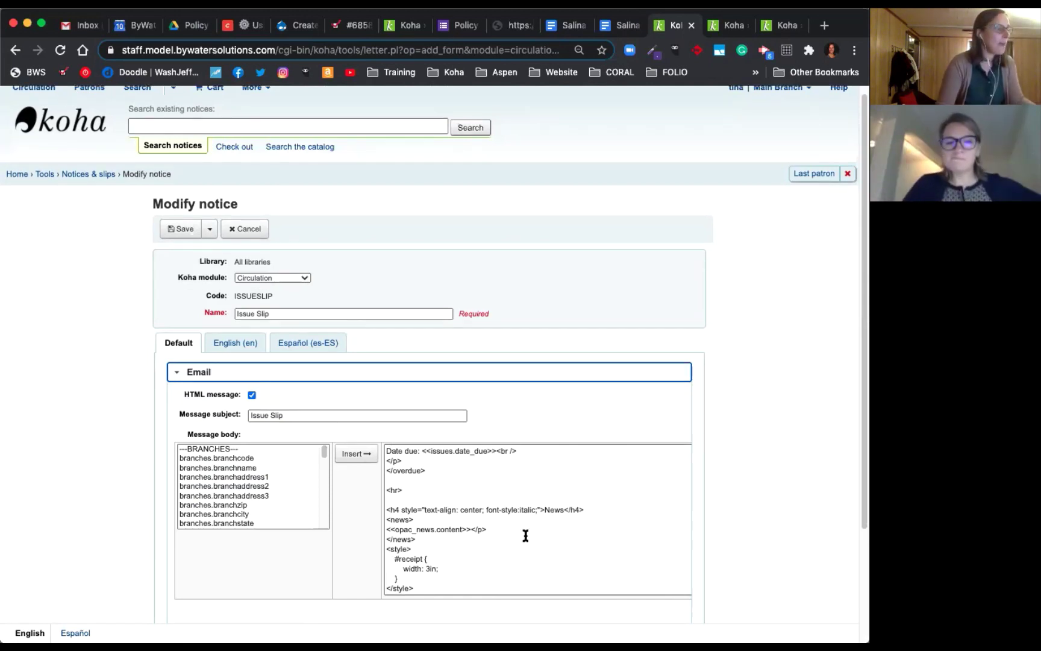
{"action": "scroll", "coordinate": [526, 535], "scroll_direction": "down", "scroll_amount": 2}
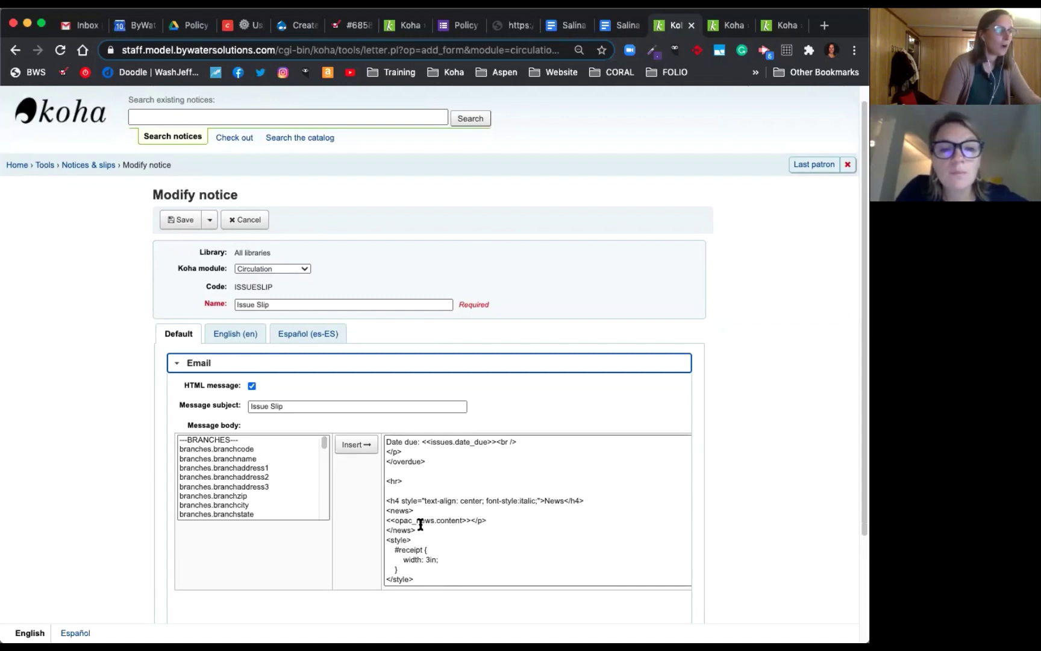
{"action": "left_click_drag", "start_coordinate": [324, 445], "coordinate": [336, 501]}
Scroll to the <<opac_news.content>> News block and save the Issue Slip notice
{"action": "scroll", "coordinate": [285, 491], "scroll_direction": "down", "scroll_amount": 1}
{"action": "scroll", "coordinate": [286, 496], "scroll_direction": "down", "scroll_amount": 1}
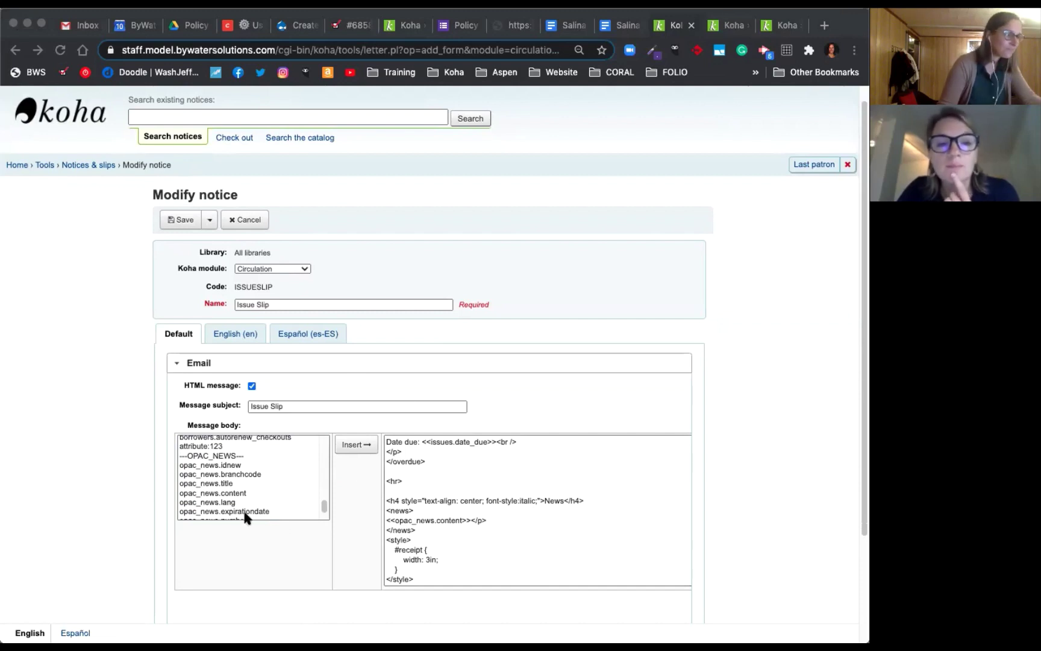
{"action": "scroll", "coordinate": [246, 517], "scroll_direction": "down", "scroll_amount": 2}
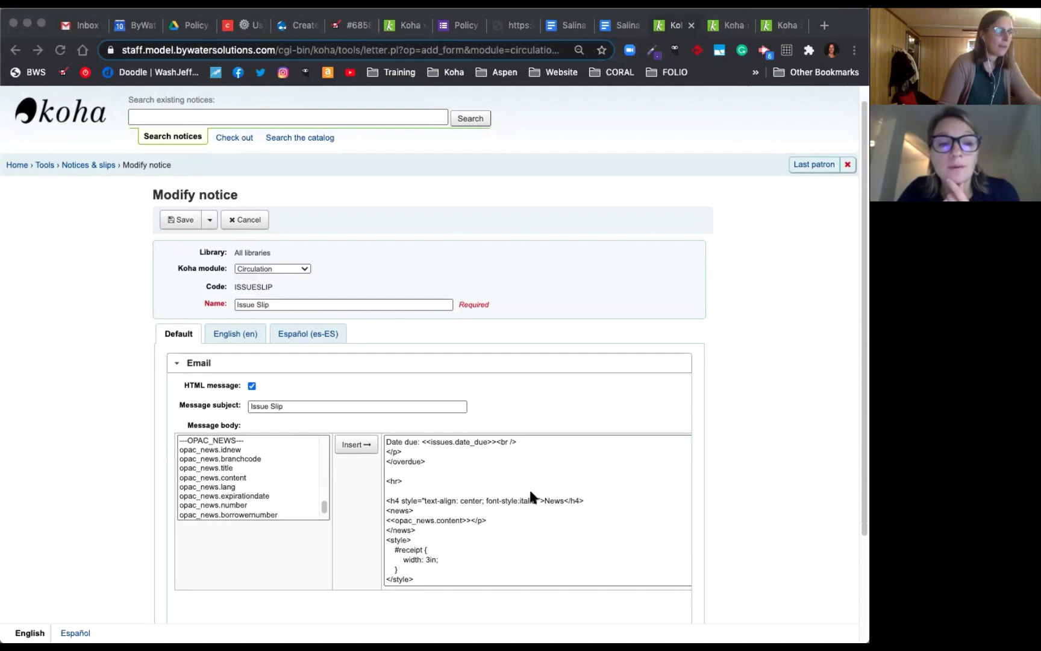
{"action": "scroll", "coordinate": [482, 541], "scroll_direction": "down", "scroll_amount": 1}
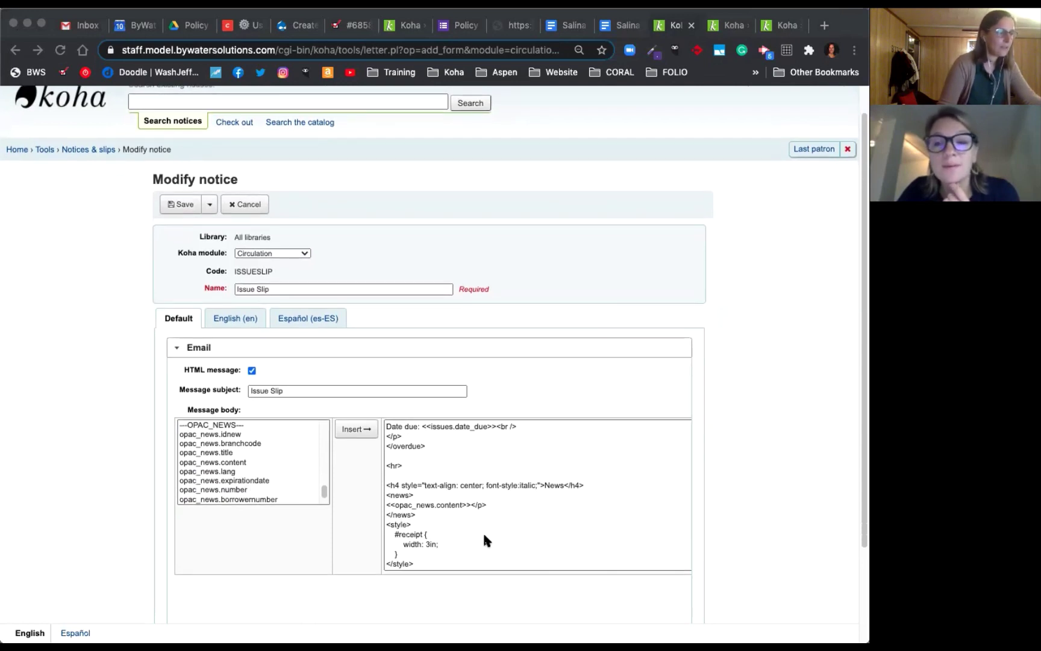
{"action": "scroll", "coordinate": [497, 532], "scroll_direction": "down", "scroll_amount": 5}
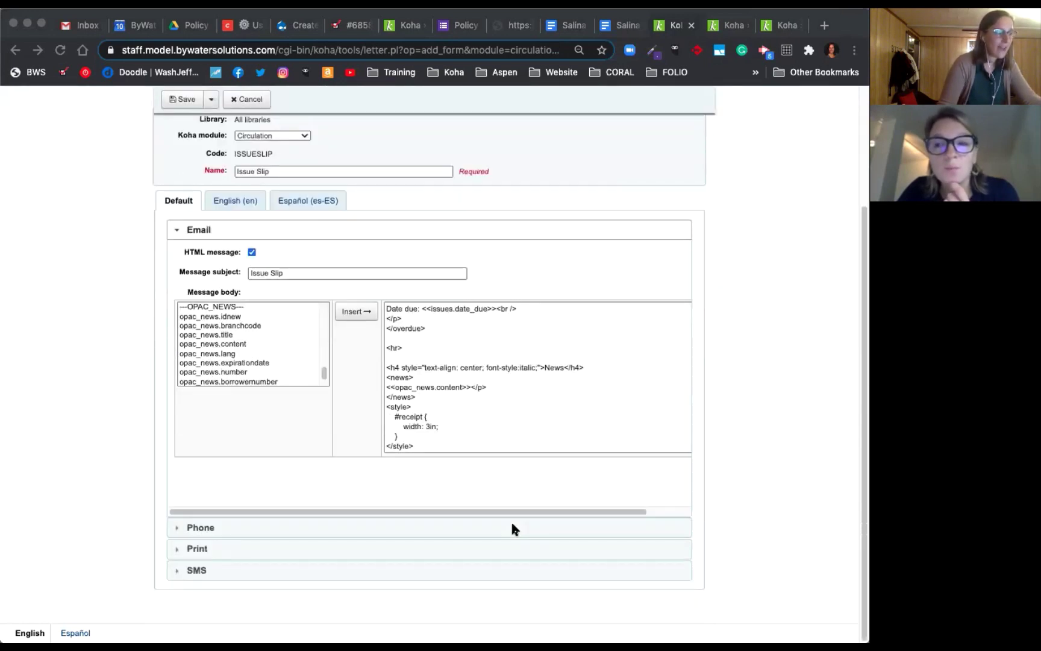
{"action": "left_click", "coordinate": [181, 101]}
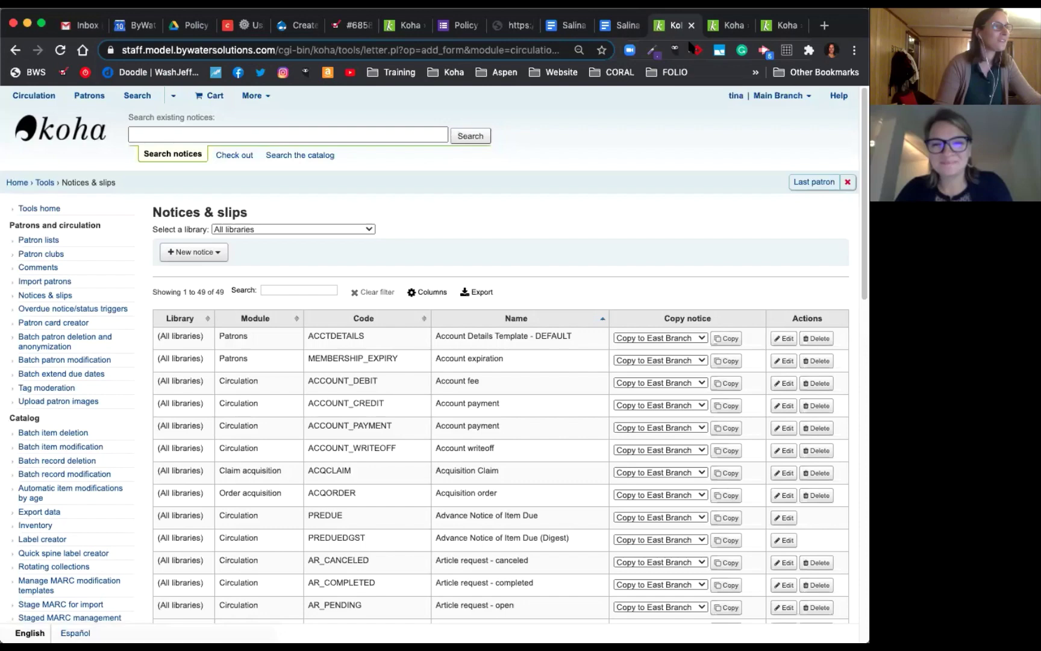
Print the patron's checkout slip and enlarge the preview showing hours, QR code and Story-times
{"action": "left_click", "coordinate": [783, 25]}
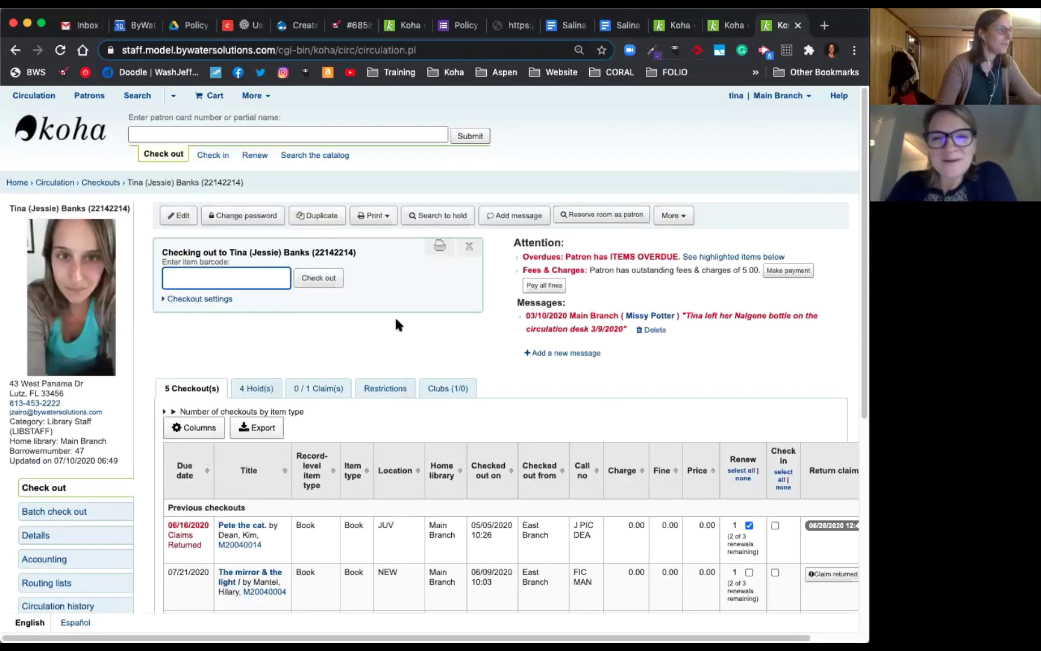
{"action": "left_click", "coordinate": [389, 216]}
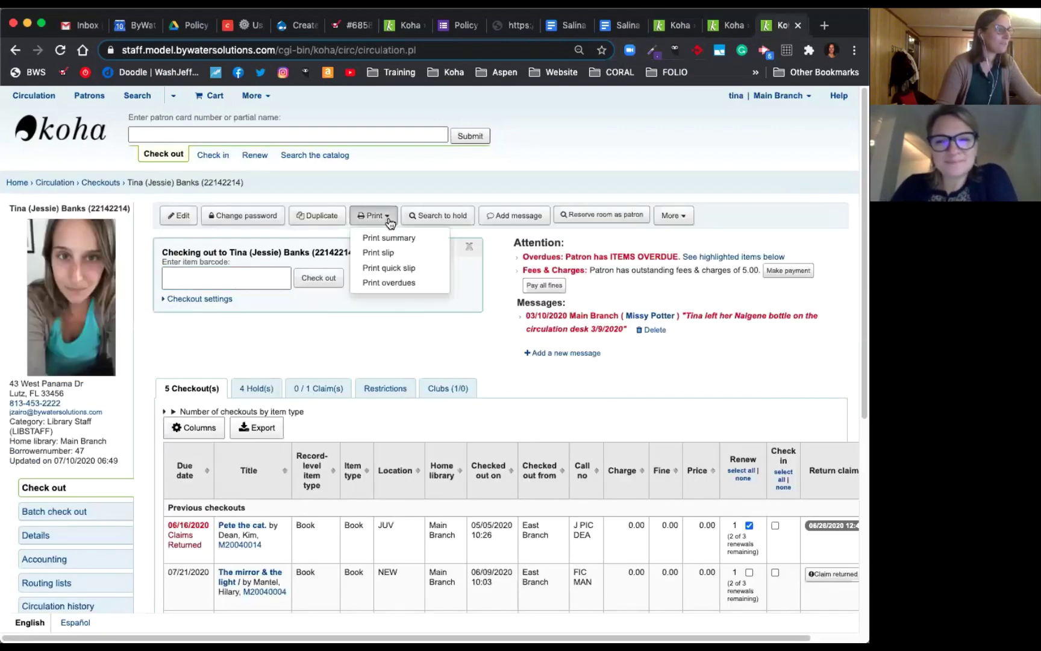
{"action": "left_click", "coordinate": [389, 256]}
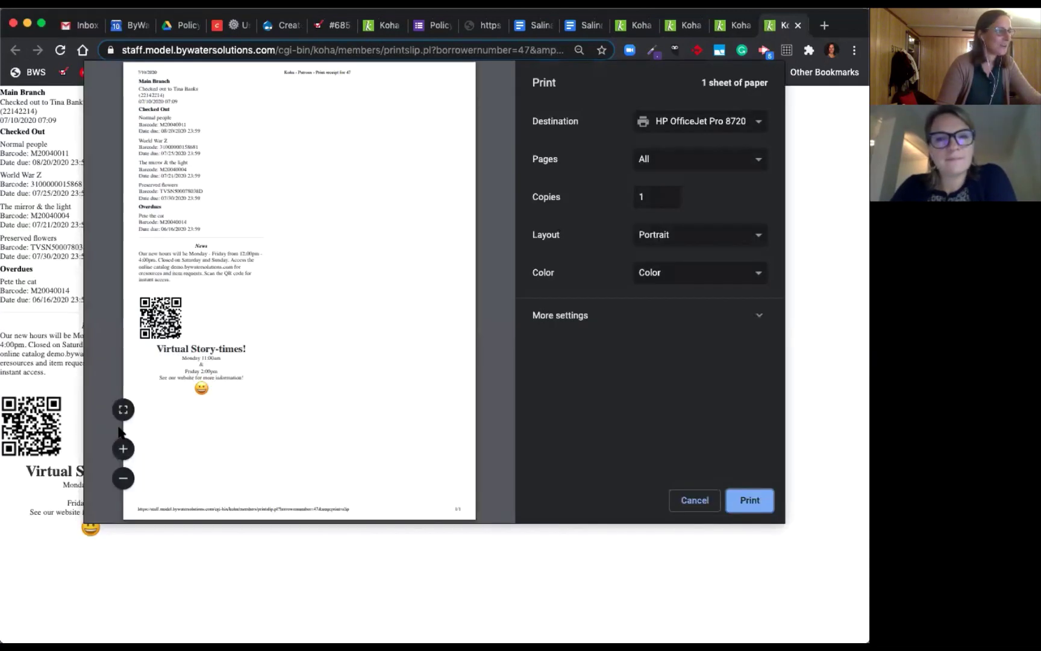
{"action": "left_click", "coordinate": [123, 449]}
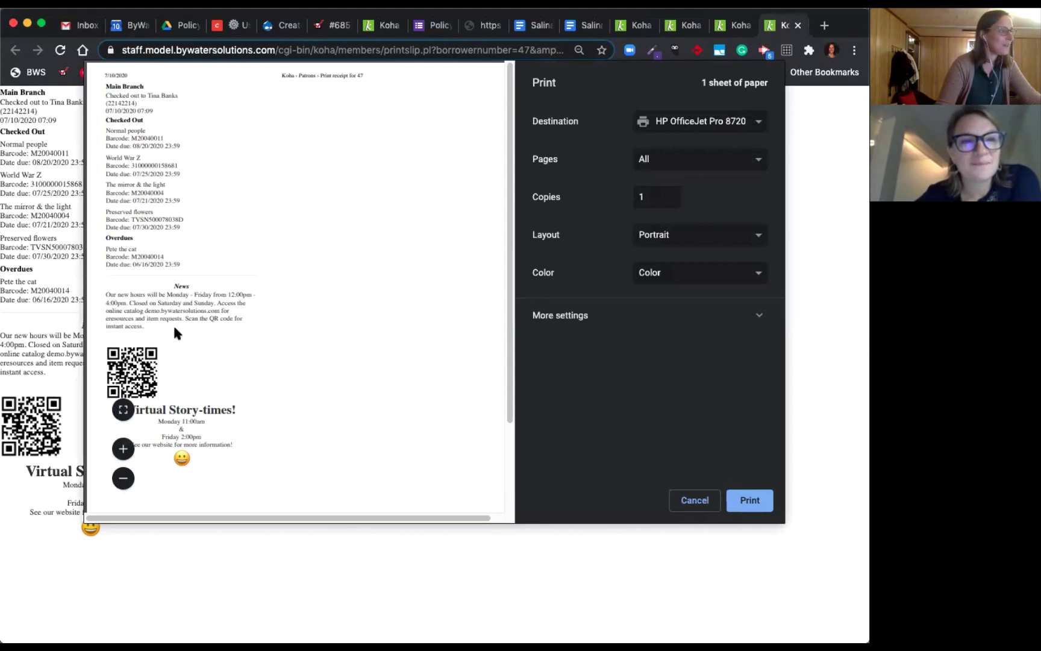